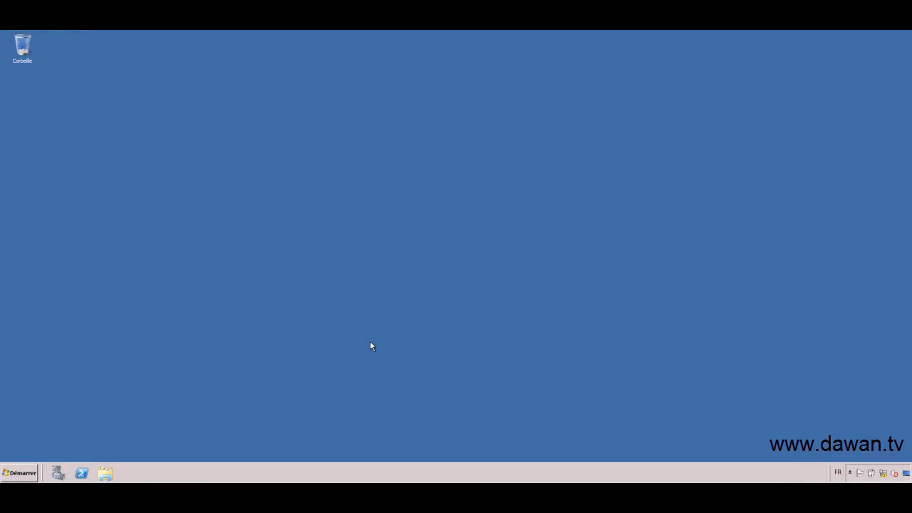
Launch Active Directory Users and Computers from the administrative tools
click(29, 474)
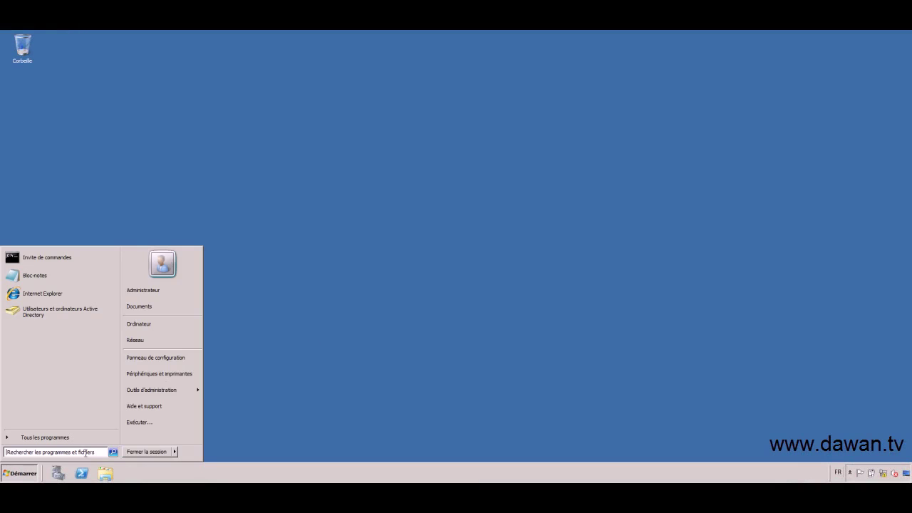
mouse_move(189, 390)
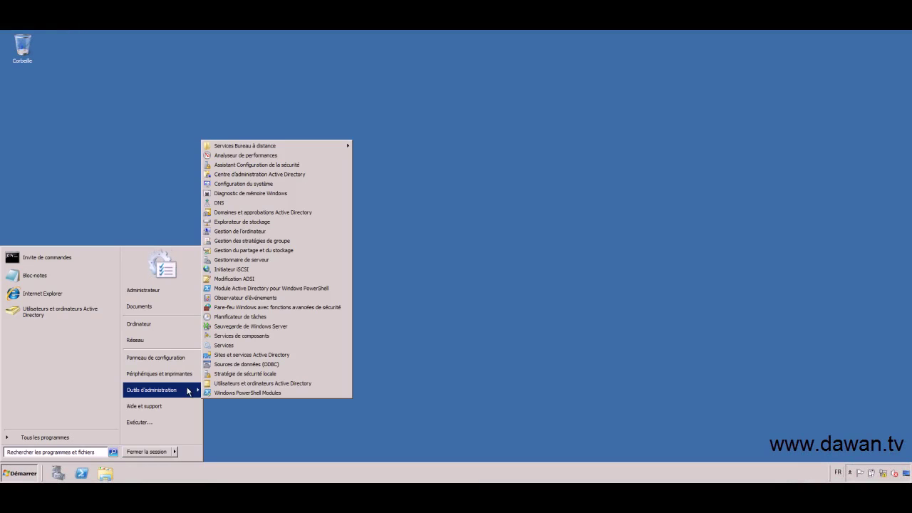
click(270, 385)
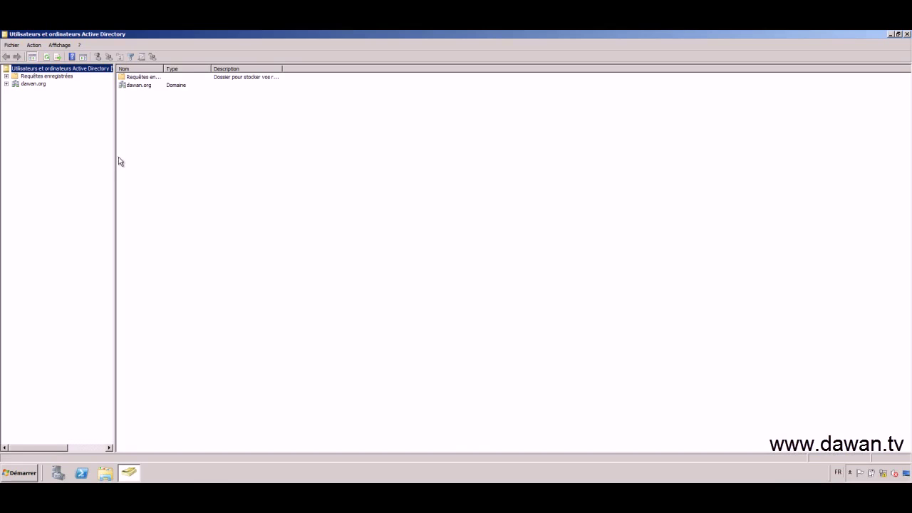
Widen the tree pane, expand dawan.org and display its Users container
drag(115, 160, 158, 172)
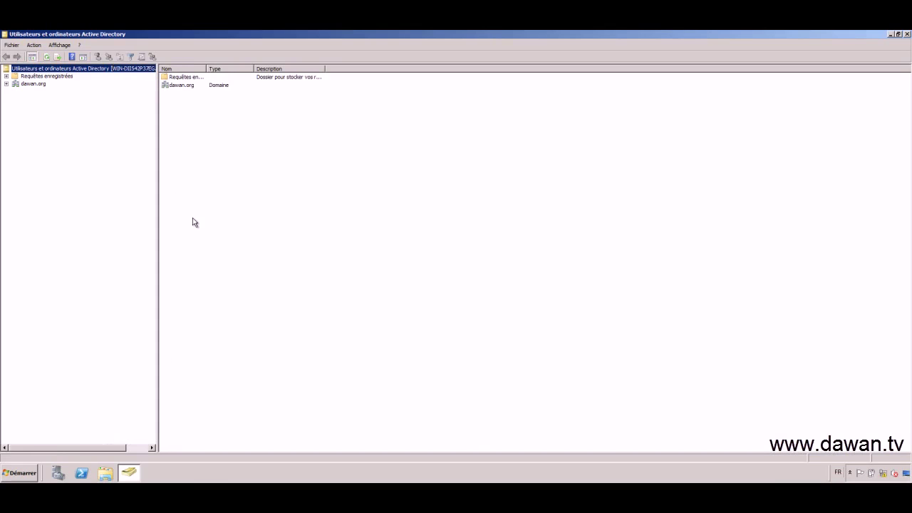
click(33, 84)
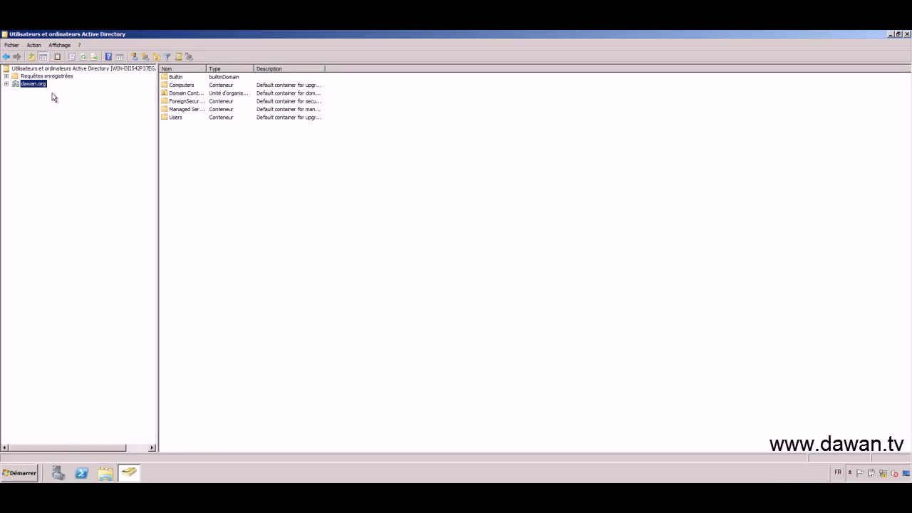
click(7, 85)
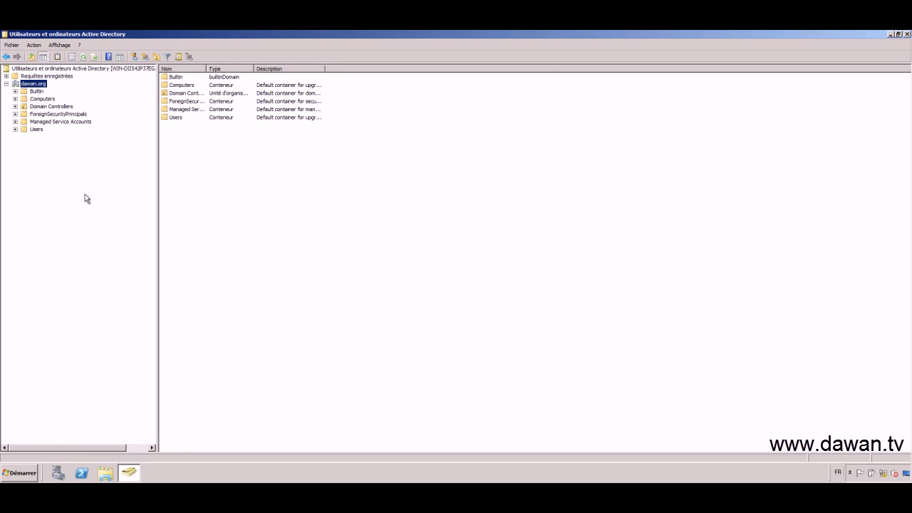
click(36, 130)
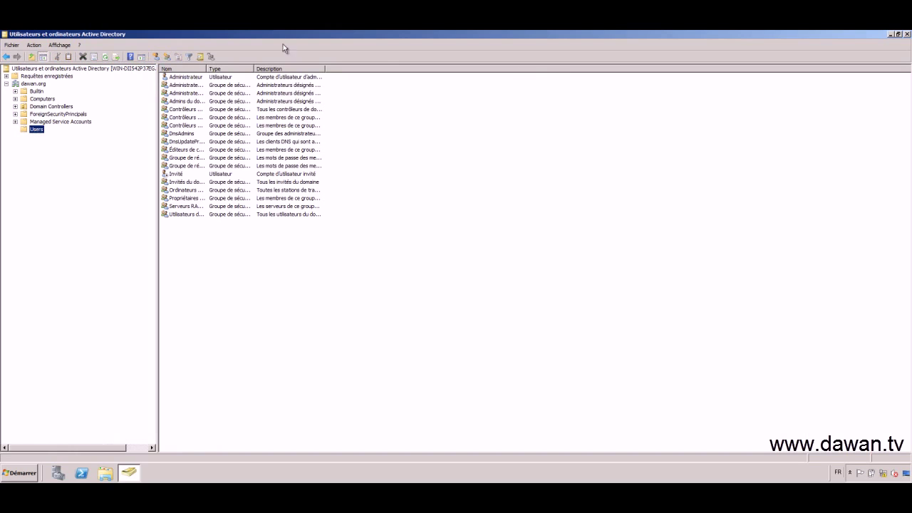
Widen the Nom column, then check Administrateur and the admin groups, like Admins du domaine, before reselecting Users
drag(206, 69, 328, 69)
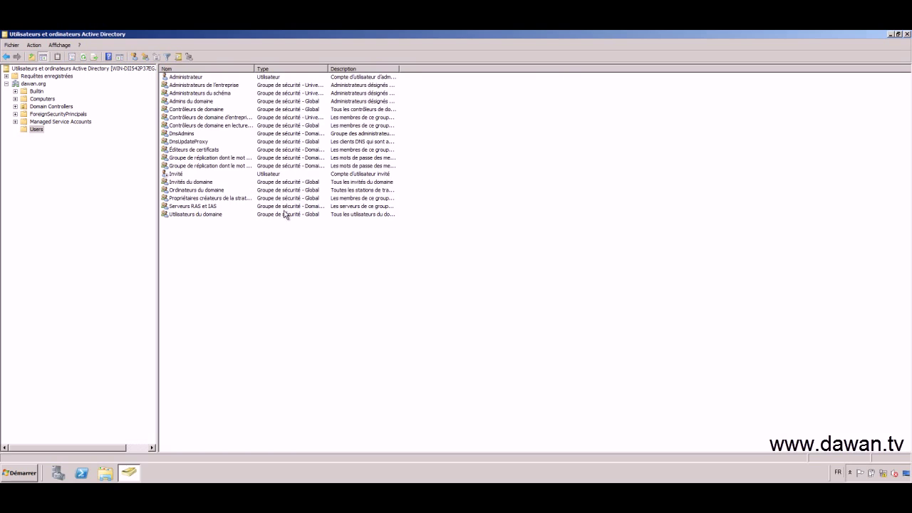
click(196, 77)
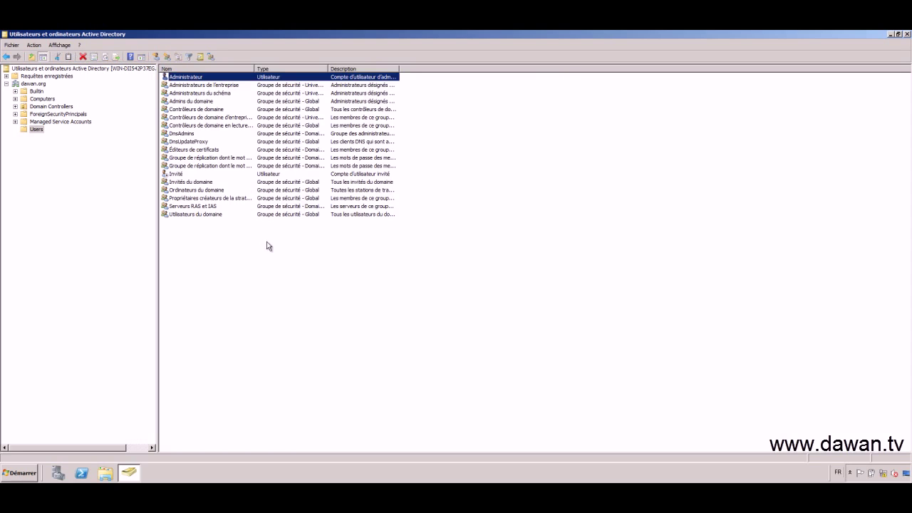
click(199, 86)
click(202, 94)
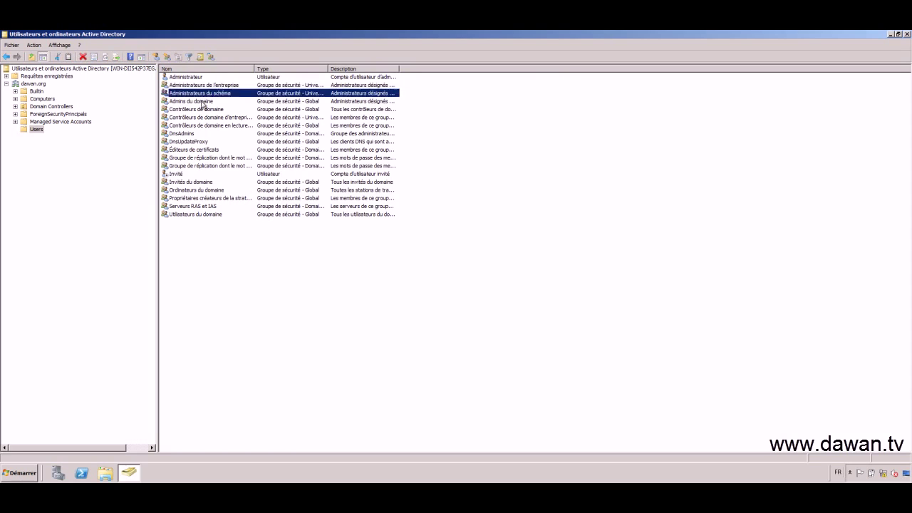
click(203, 103)
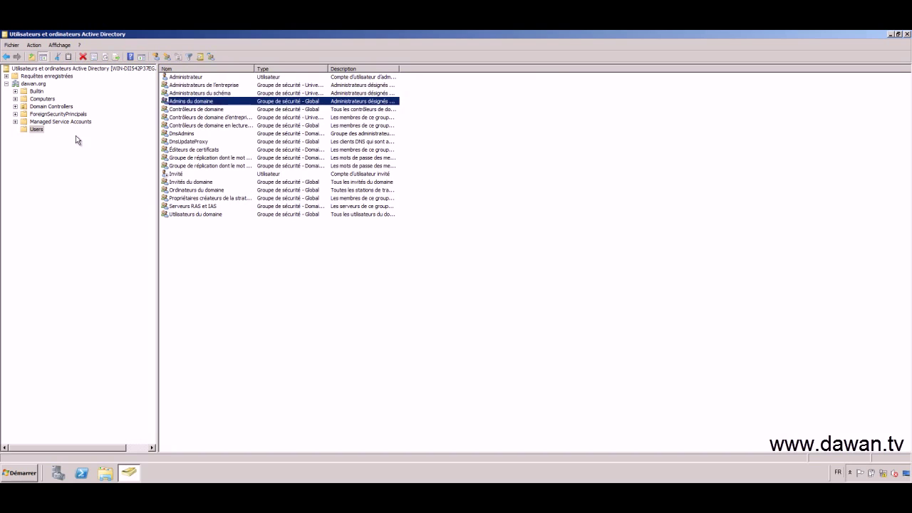
click(37, 129)
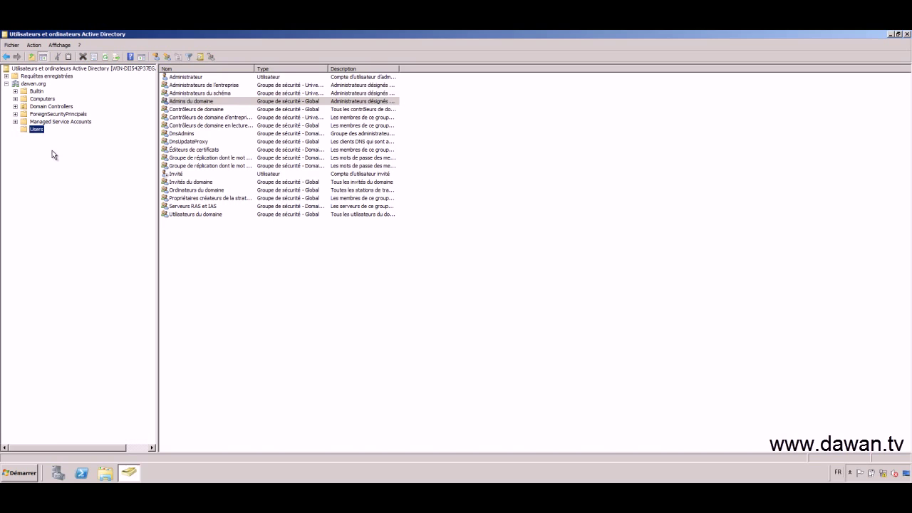
Look at dawan.org's Nouveau submenu without creating anything, then list its containers, from Builtin to Users
right_click(37, 84)
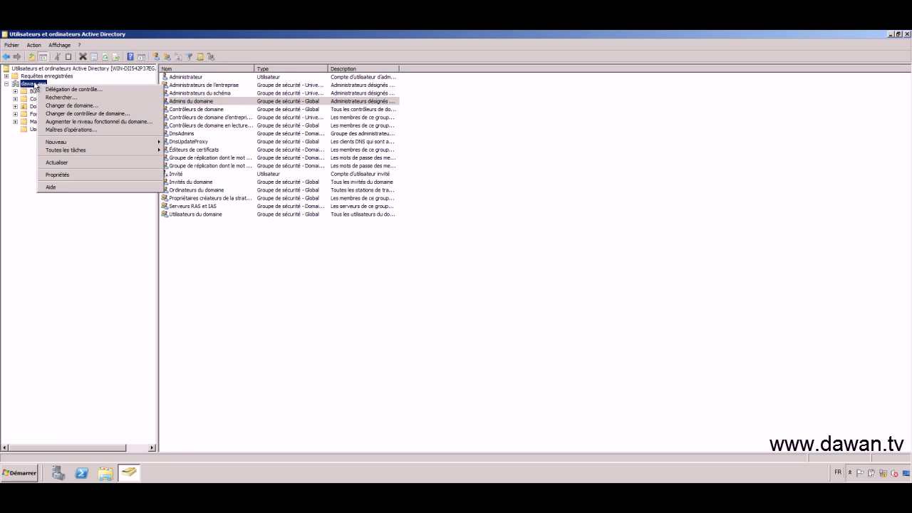
mouse_move(150, 143)
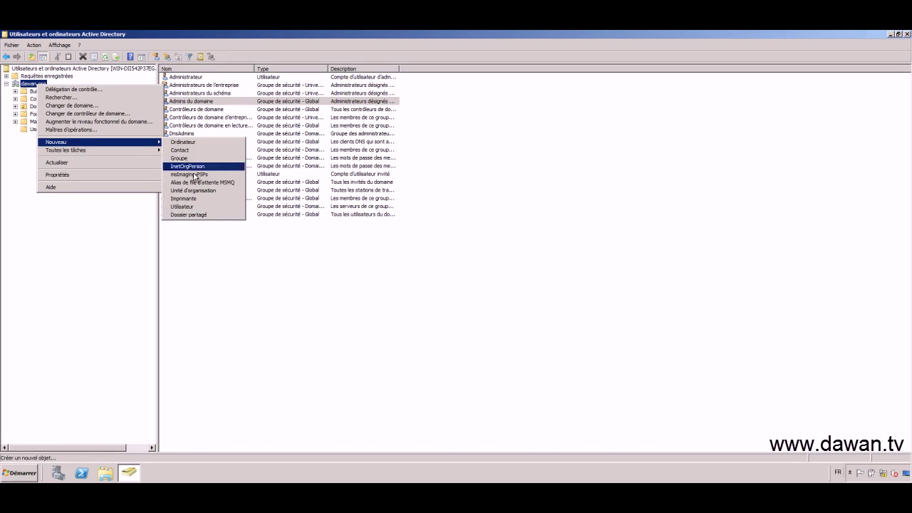
click(92, 223)
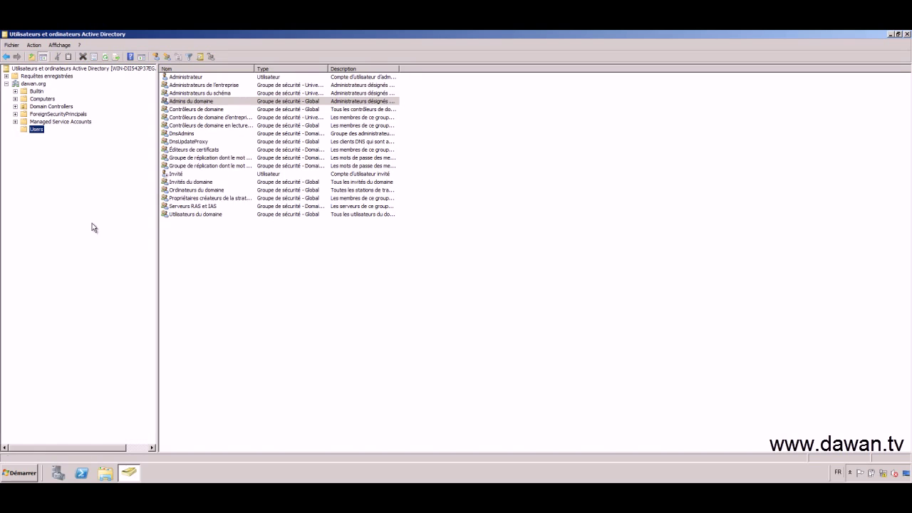
click(40, 83)
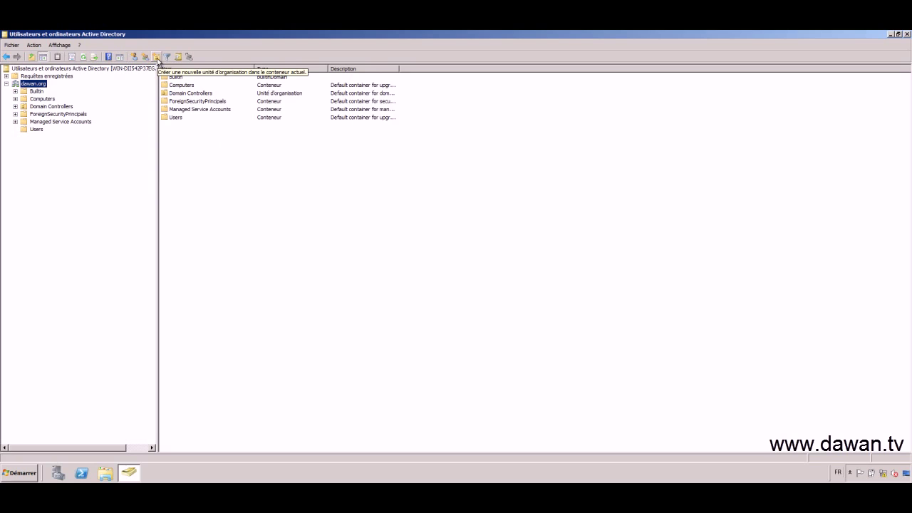
Create the organizational unit 'Société Dawan' under dawan.org
click(157, 58)
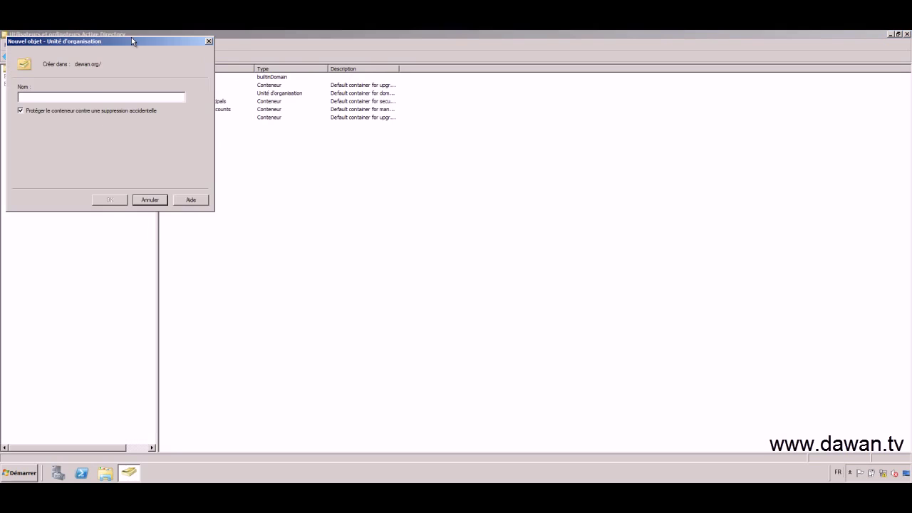
text(So)
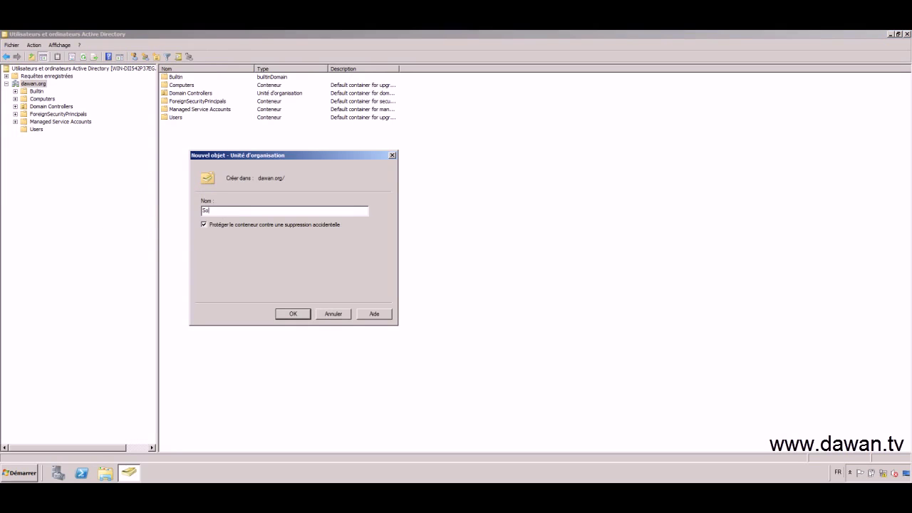
text(ciété Dawan)
click(294, 314)
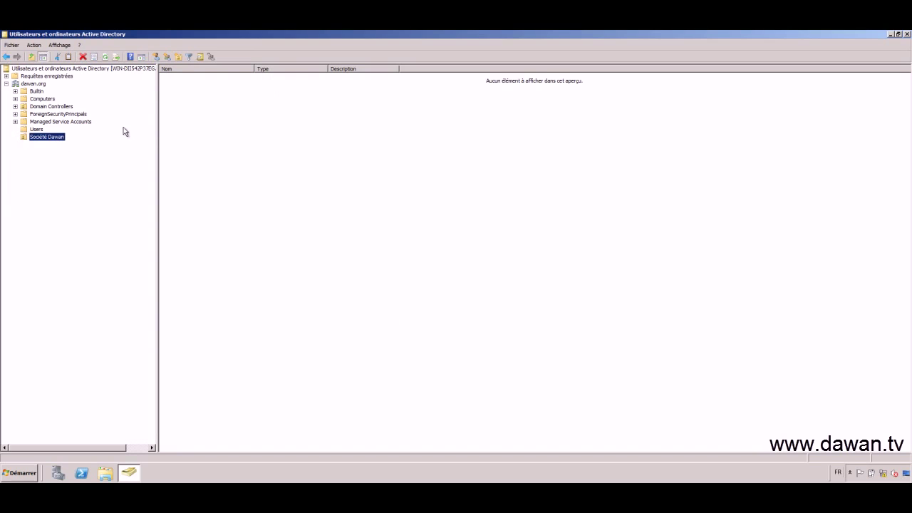
Start a new user 'Formateur Dawan' in Société Dawan with logon name d.formateur
click(158, 59)
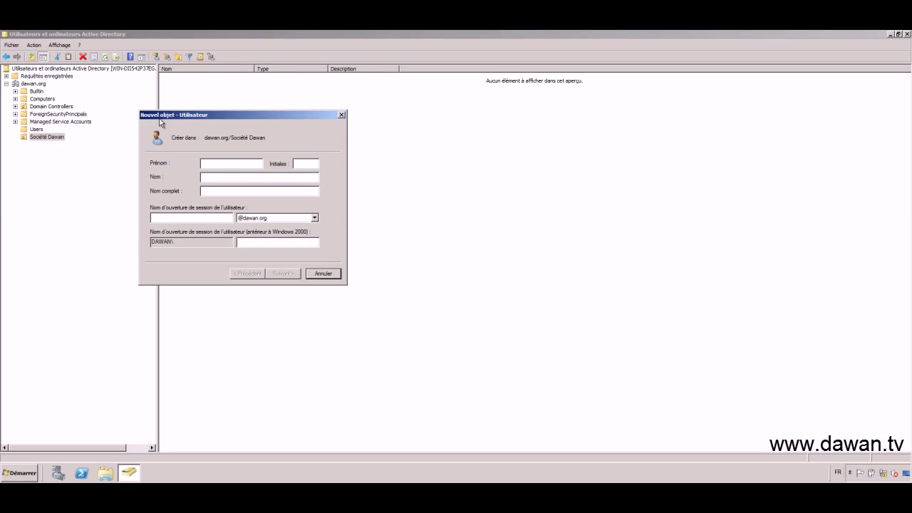
text(Formateur )
text(Dawan)
click(202, 218)
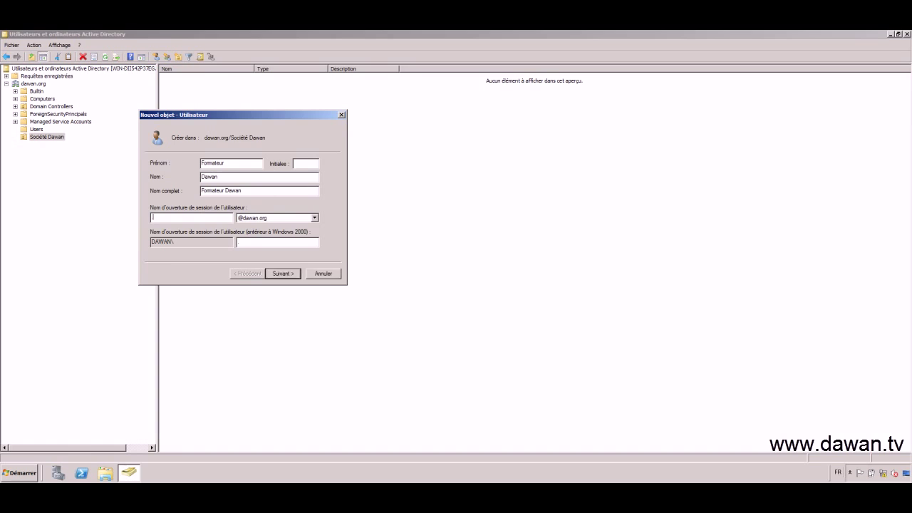
text(d.formateur)
click(287, 278)
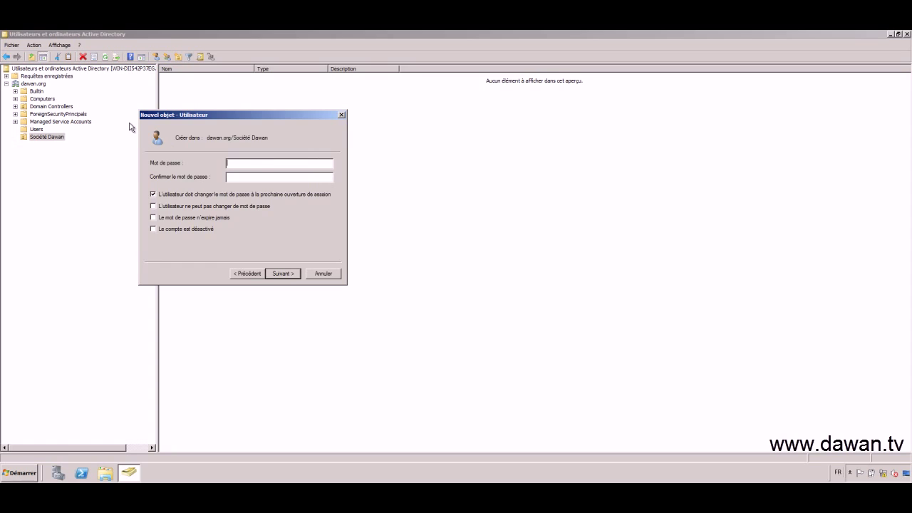
Enter and confirm the user's password, with no forced change at next logon and never-expiring password
text(Pass123Pass123)
click(167, 193)
click(168, 218)
click(283, 273)
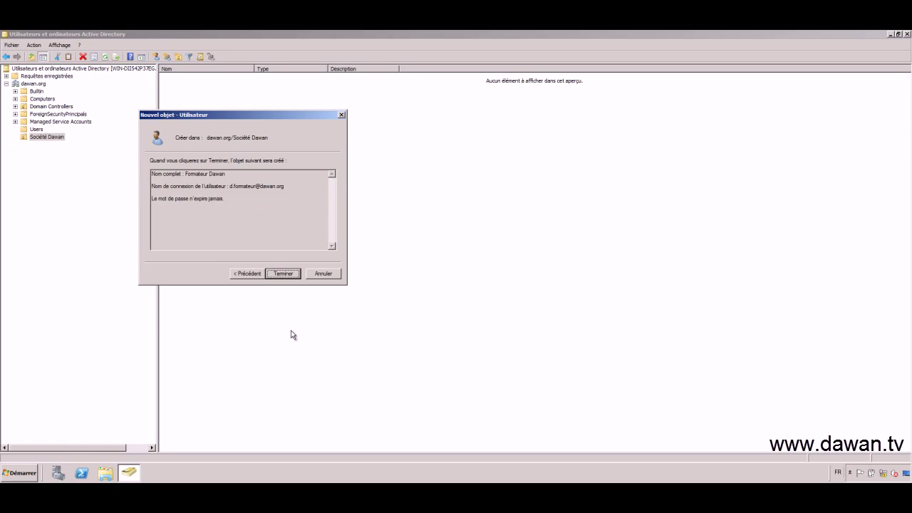
Review the summary, finish creating Formateur Dawan, and select the Société Dawan unit
click(240, 213)
drag(240, 213, 149, 170)
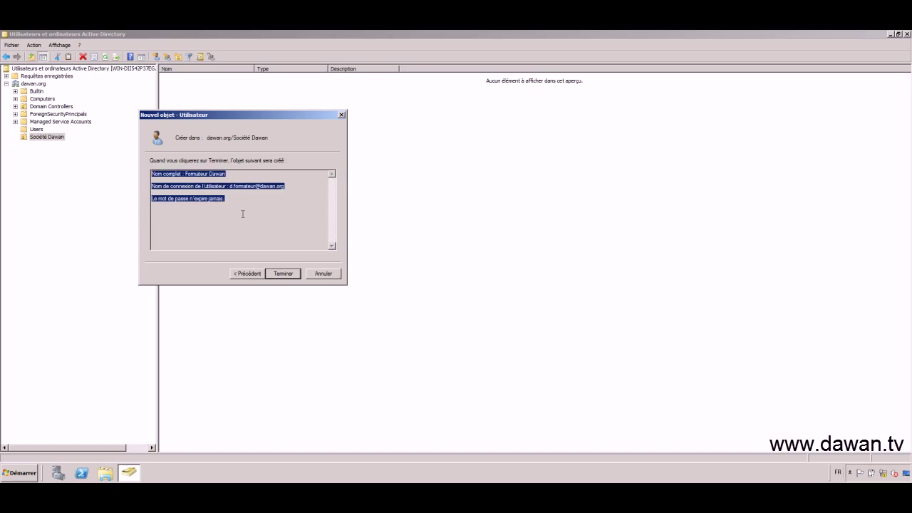
click(243, 214)
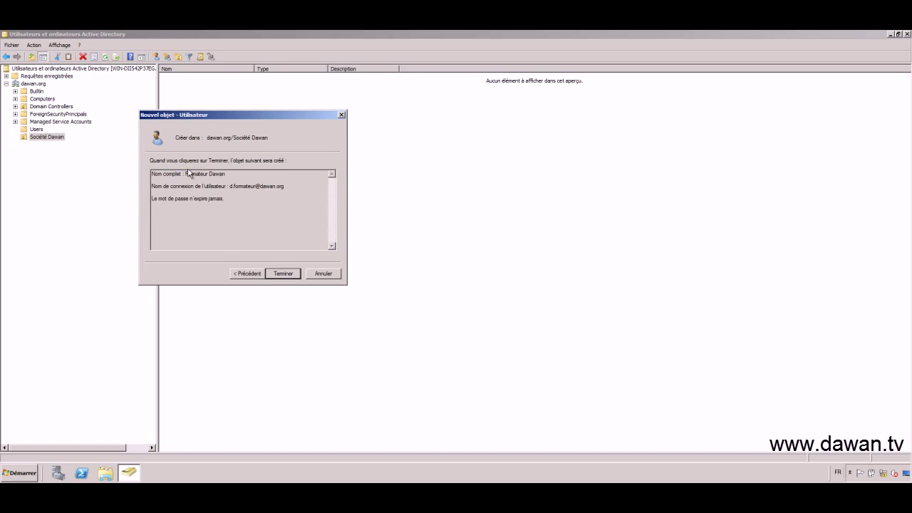
click(284, 274)
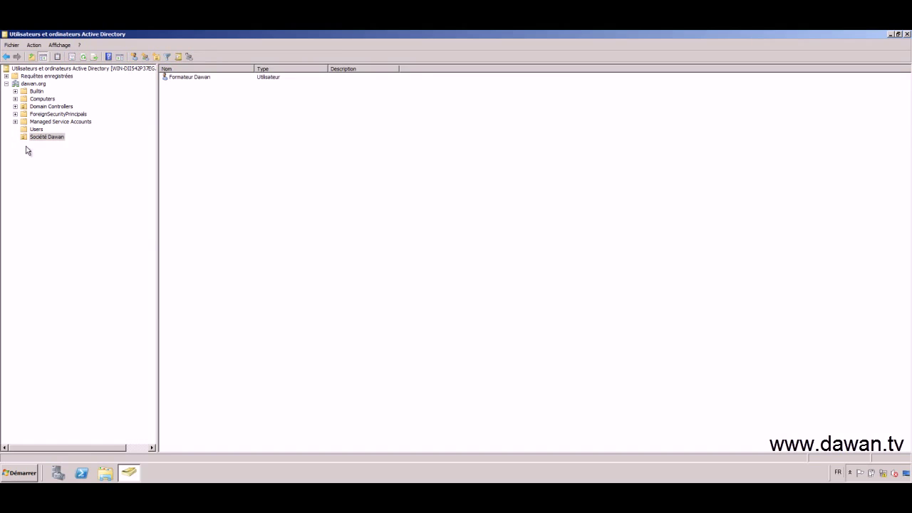
click(44, 137)
Create the organizational unit 'Agence Paris' inside Société Dawan
right_click(56, 139)
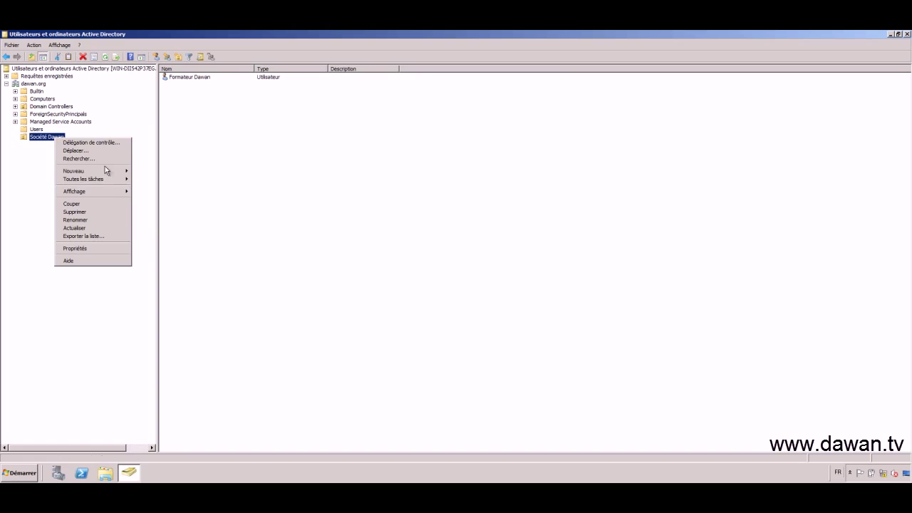
mouse_move(105, 171)
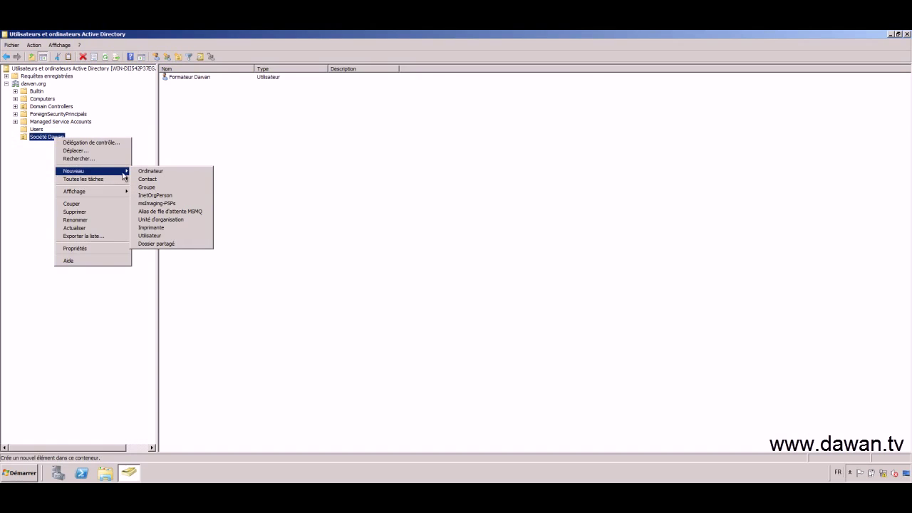
click(171, 223)
drag(131, 41, 298, 197)
text(Agence Paris)
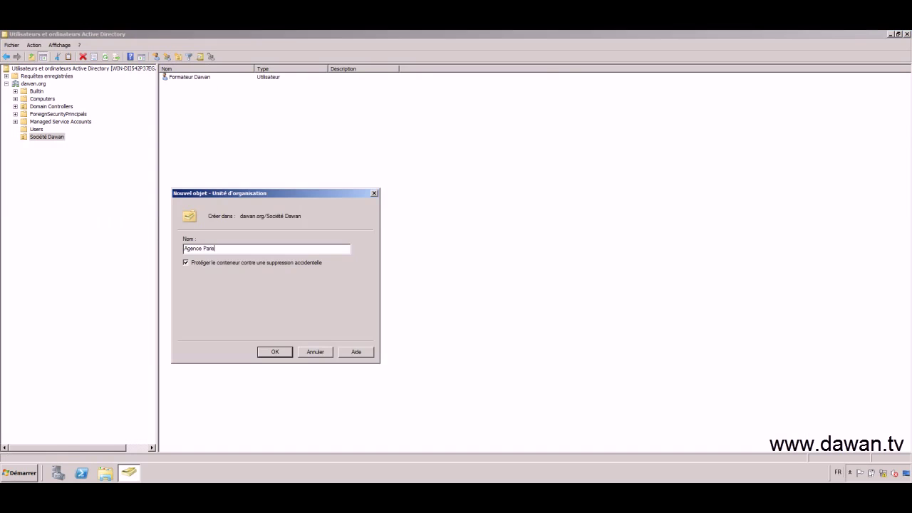
key(Return)
Create the organizational unit 'Agence Lyon' inside Société Dawan
right_click(59, 138)
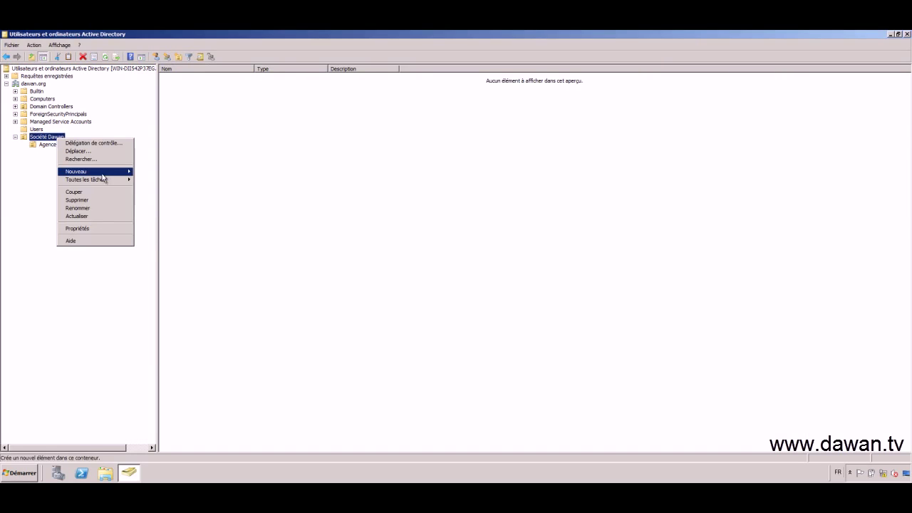
mouse_move(103, 174)
click(170, 221)
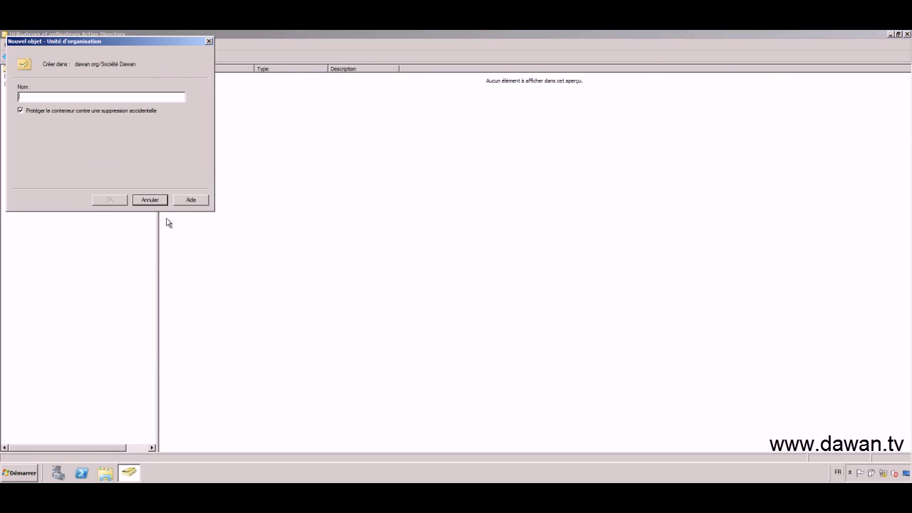
text(Agence L)
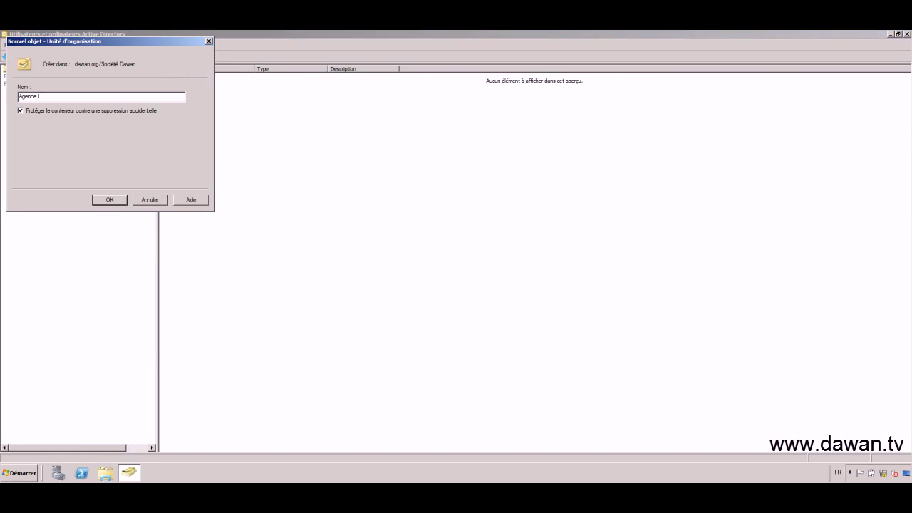
text(yon)
key(Return)
Browse the new Agence Paris and Agence Lyon units, then select Formateur Dawan in Société Dawan
click(57, 146)
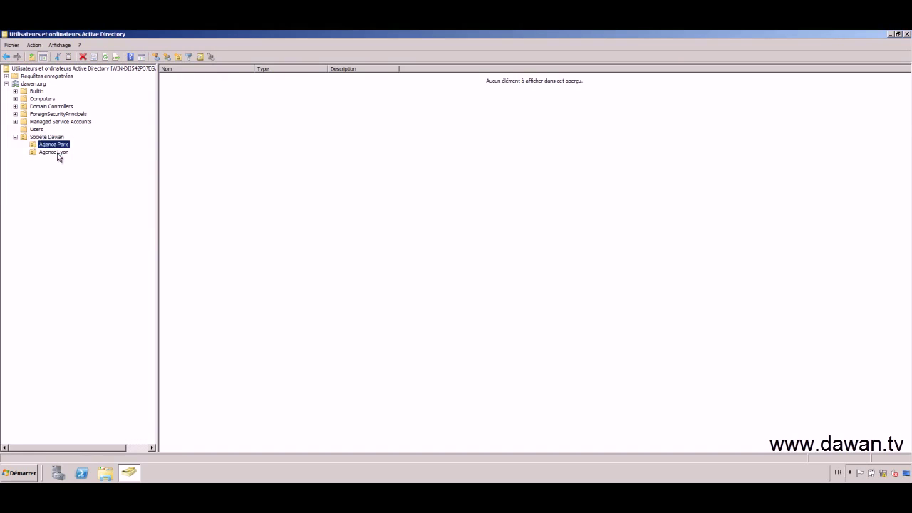
click(58, 153)
click(63, 146)
click(47, 137)
click(184, 94)
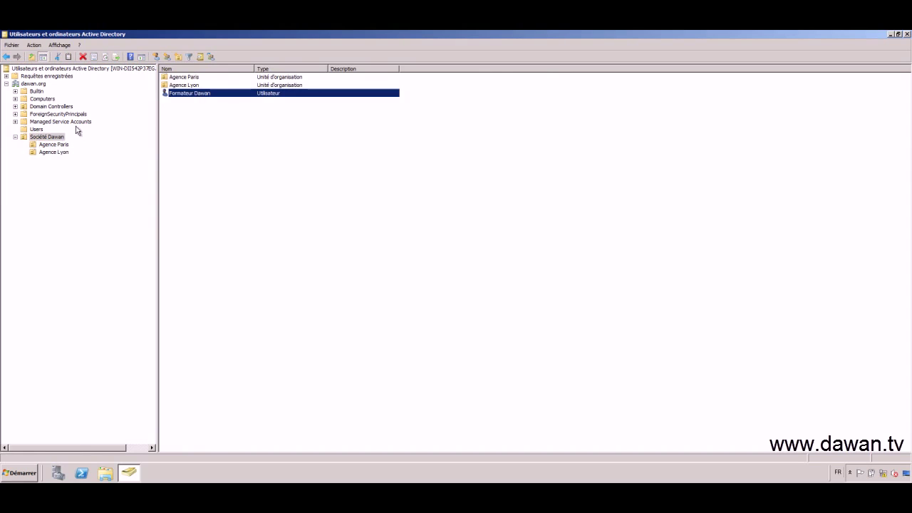
Drag Formateur Dawan onto Agence Lyon, confirm the move, and check it appears there
drag(189, 94, 65, 156)
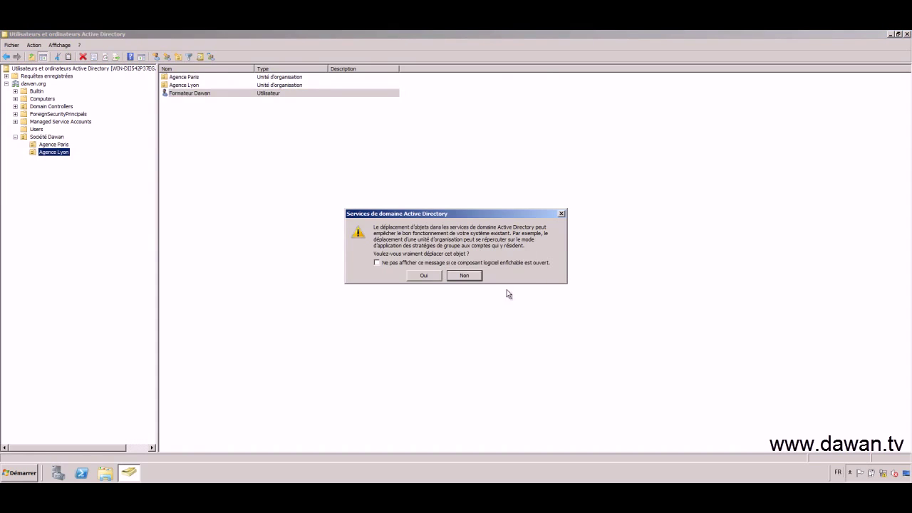
click(425, 275)
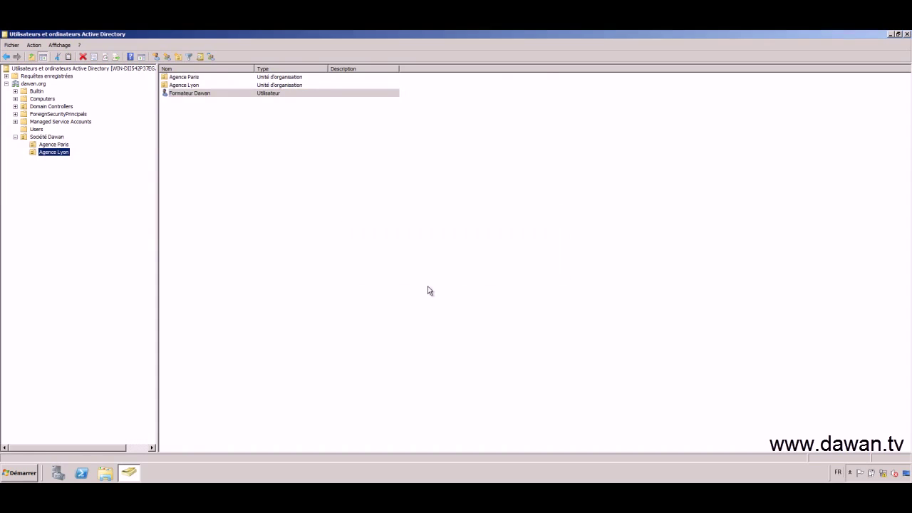
click(61, 146)
click(61, 152)
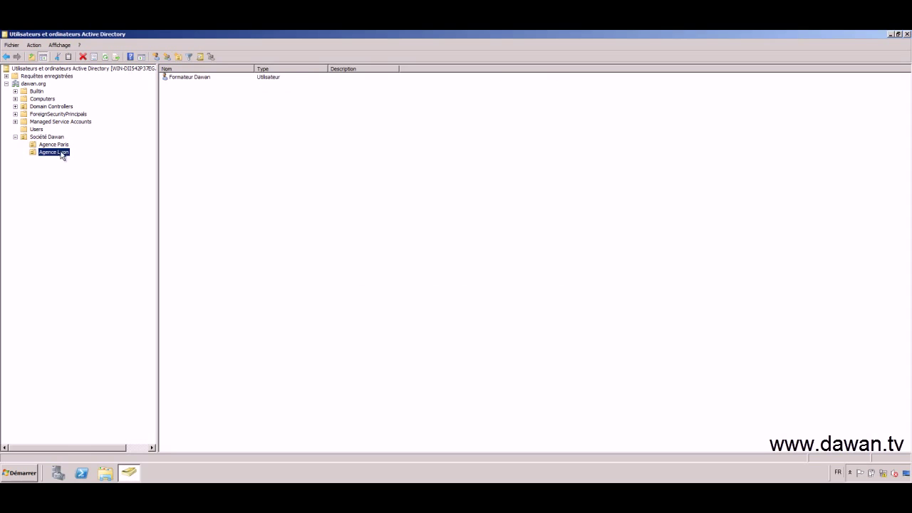